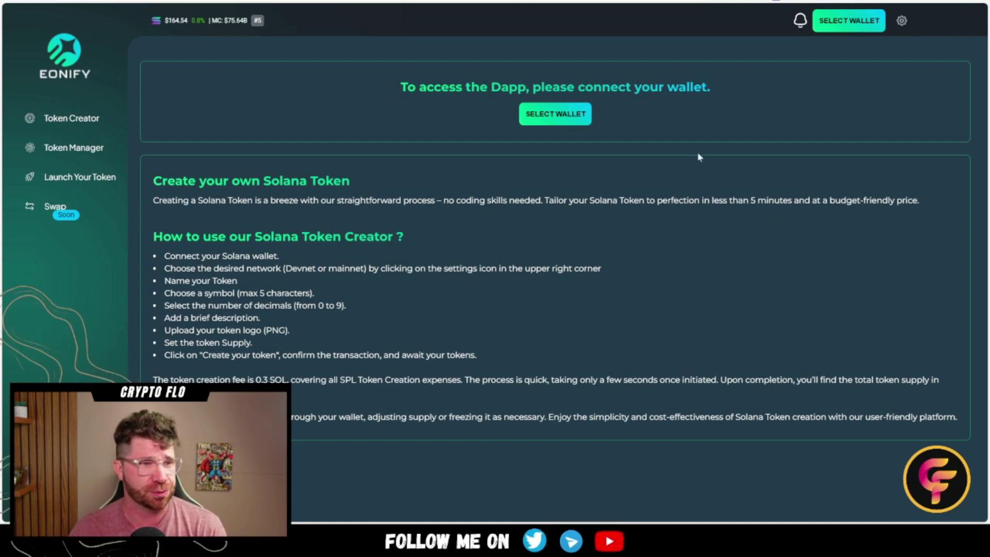
Connect the Phantom wallet to Eonify and look over the loaded Token Creator form
click(561, 115)
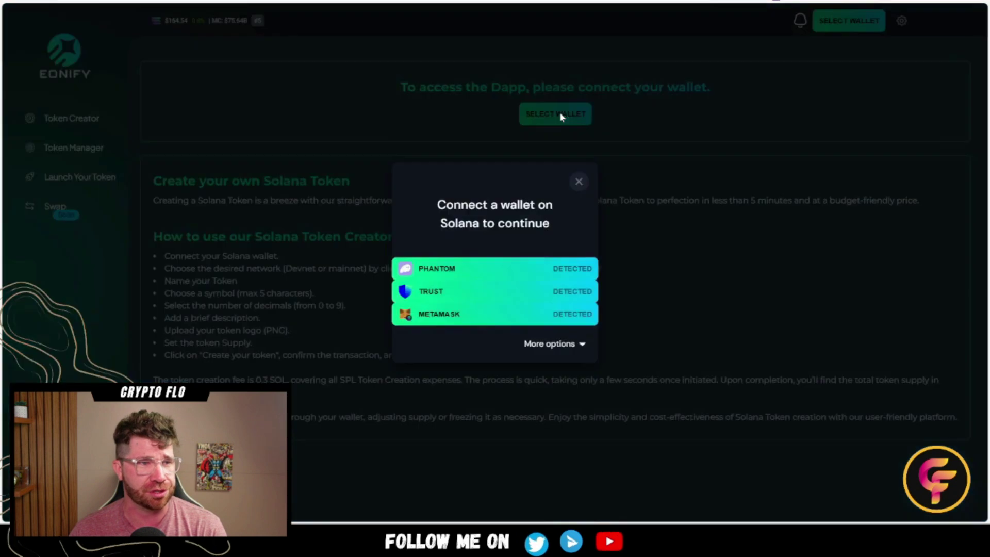
click(443, 268)
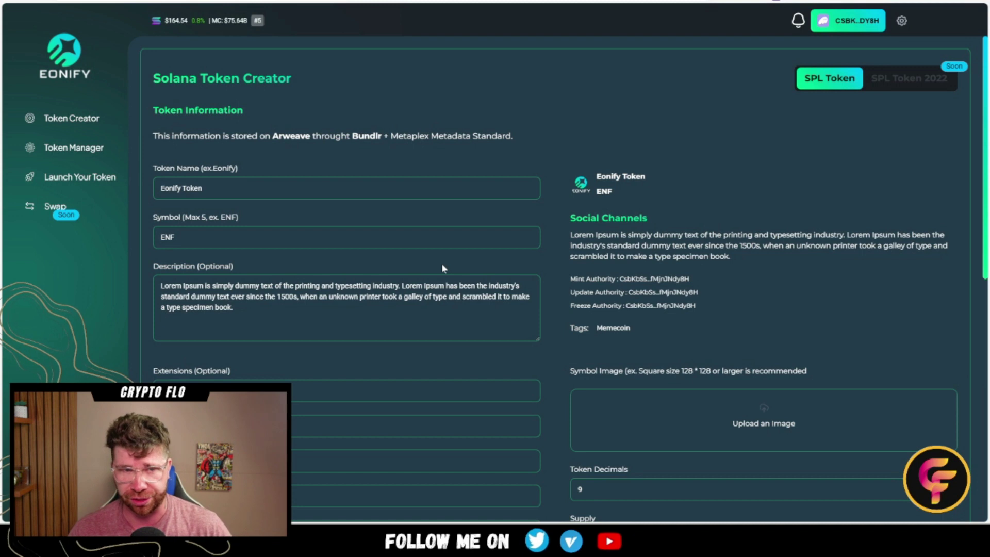
scroll(444, 268, down, 5)
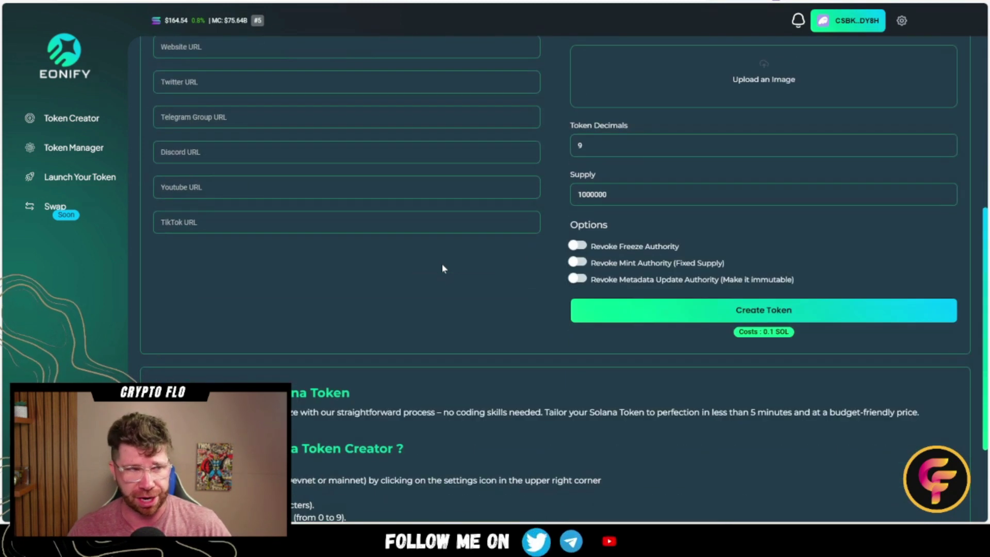
scroll(443, 269, up, 2)
scroll(443, 269, up, 3)
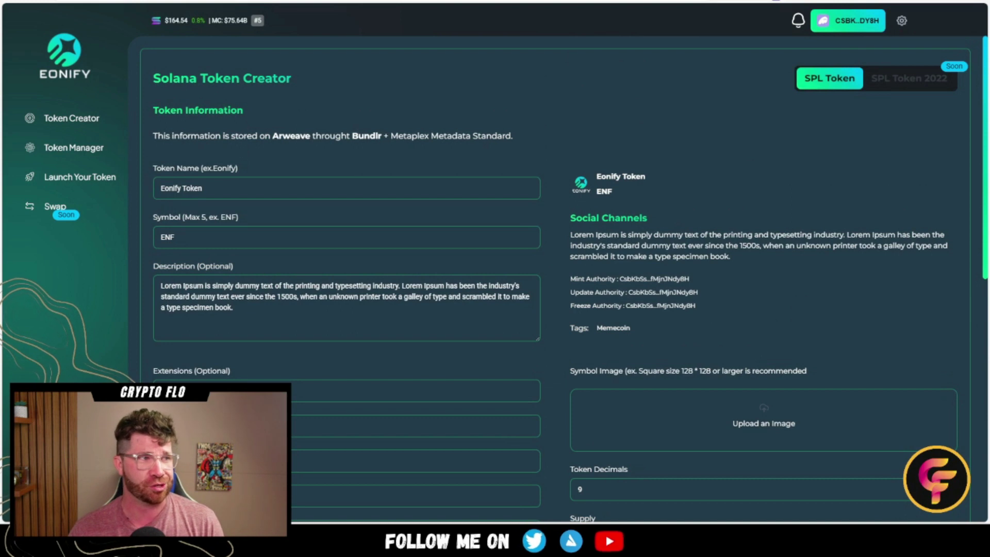
Replace the sample token name and symbol with BuyRiteNow and BRN
key(BackSpace)
text(B)
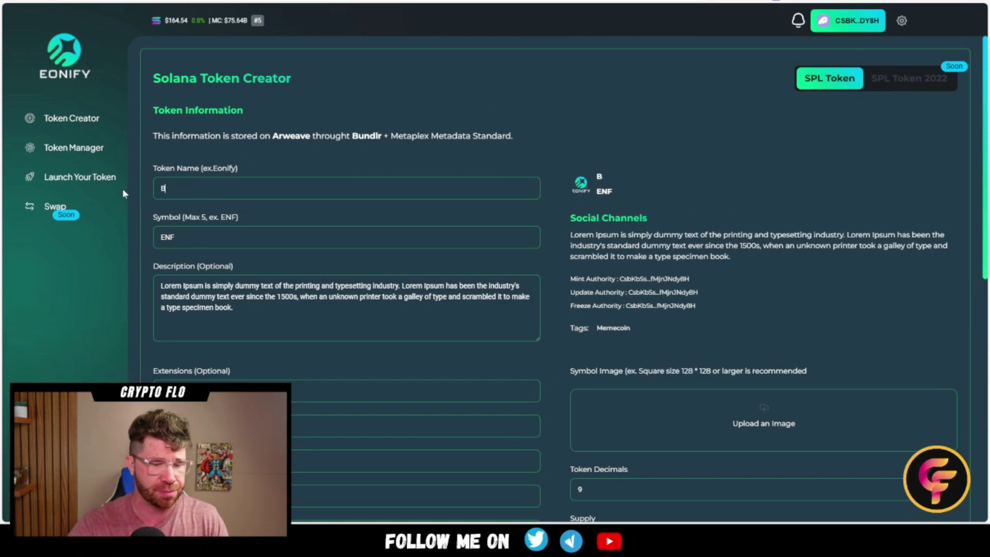
text(uyRi)
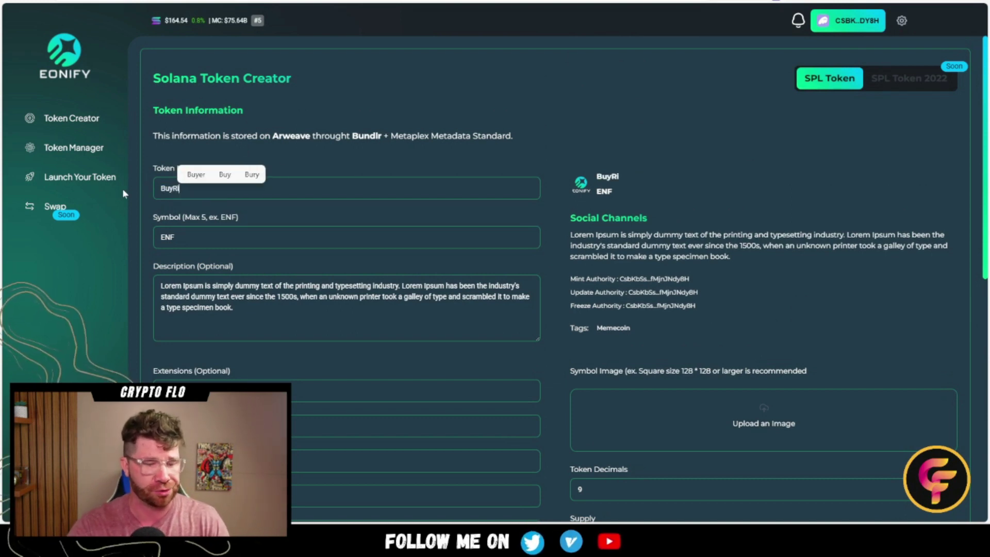
text(teNow)
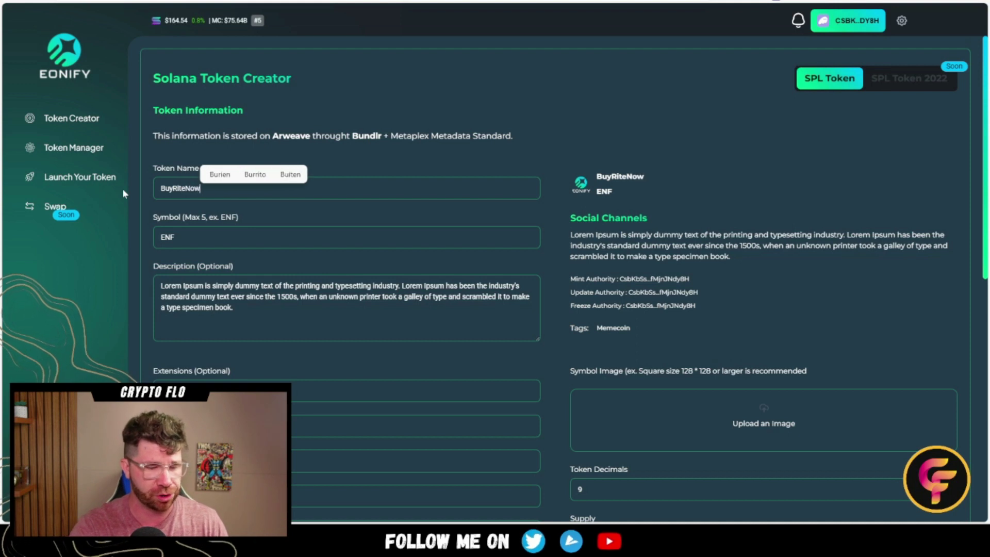
click(174, 238)
key(BackSpace)
key(BackSpace)
key(BackSpace)
text(BR)
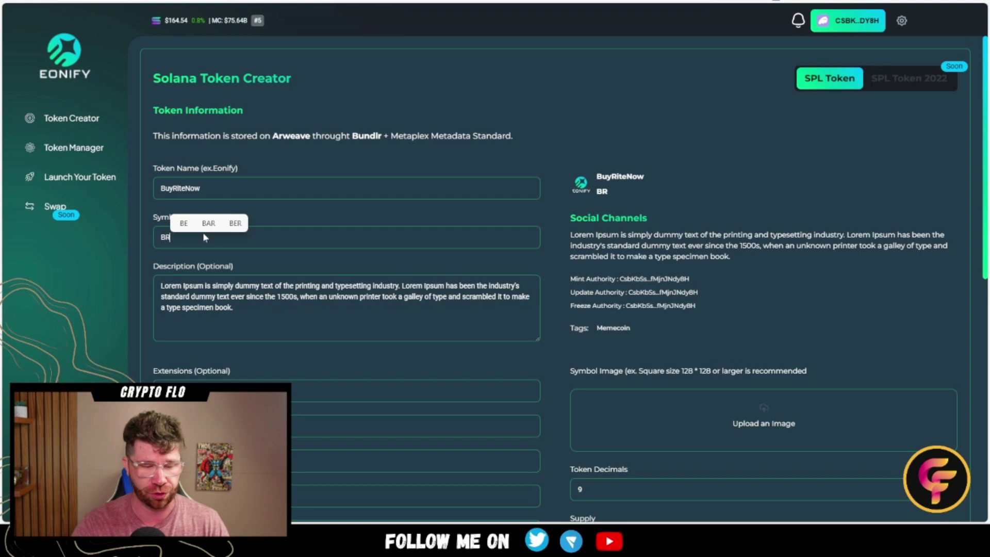
text(N)
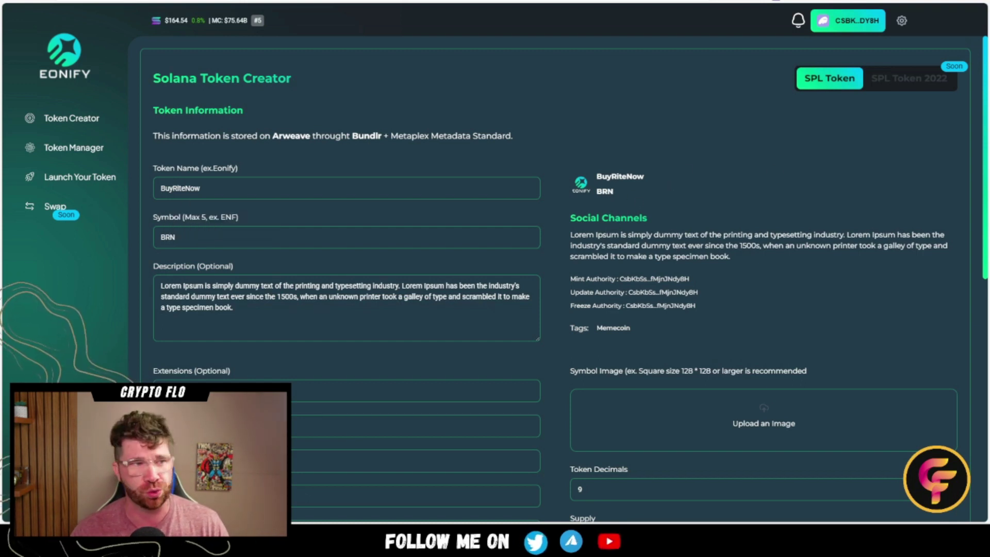
Replace the sample description with 'BuyRiteNow Meme Token'
drag(235, 308, 135, 282)
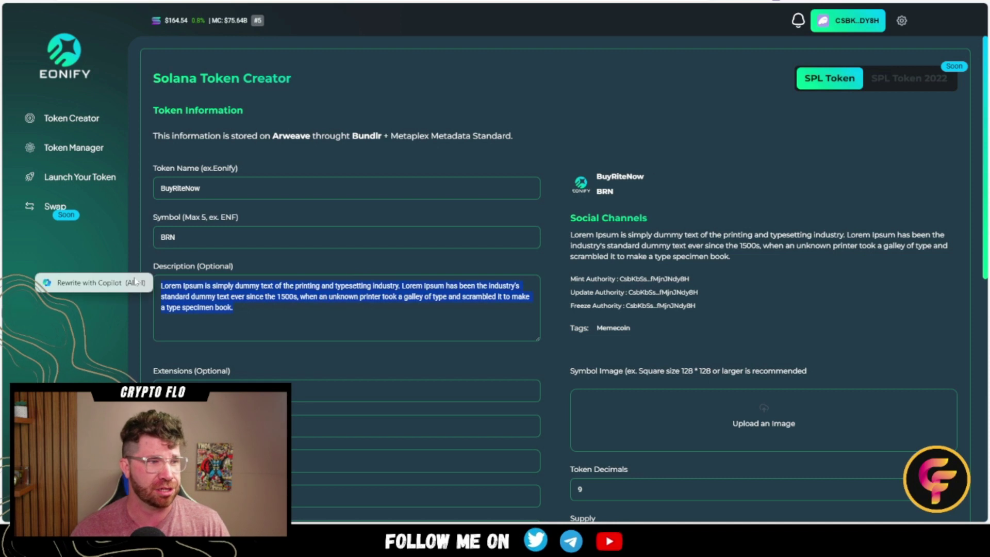
key(BackSpace)
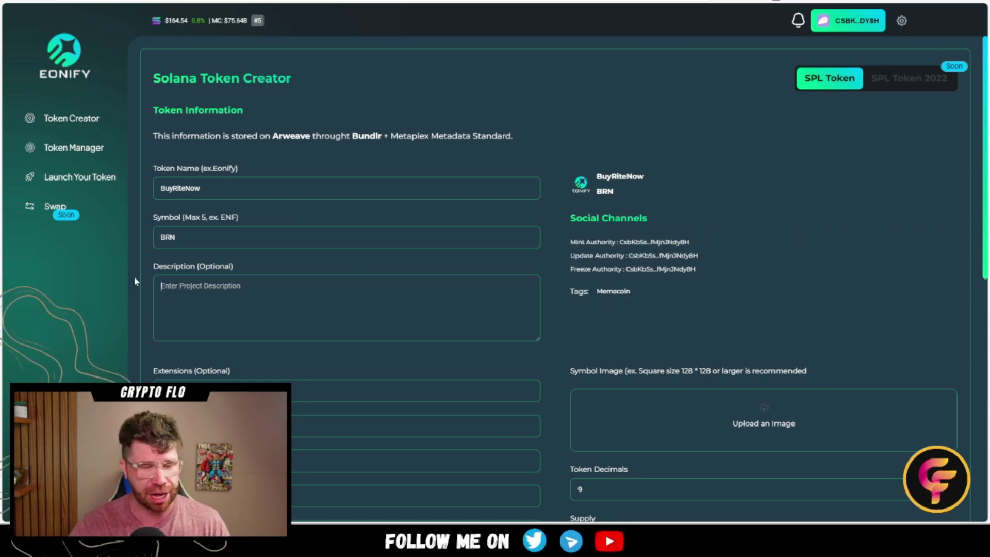
text(Bu)
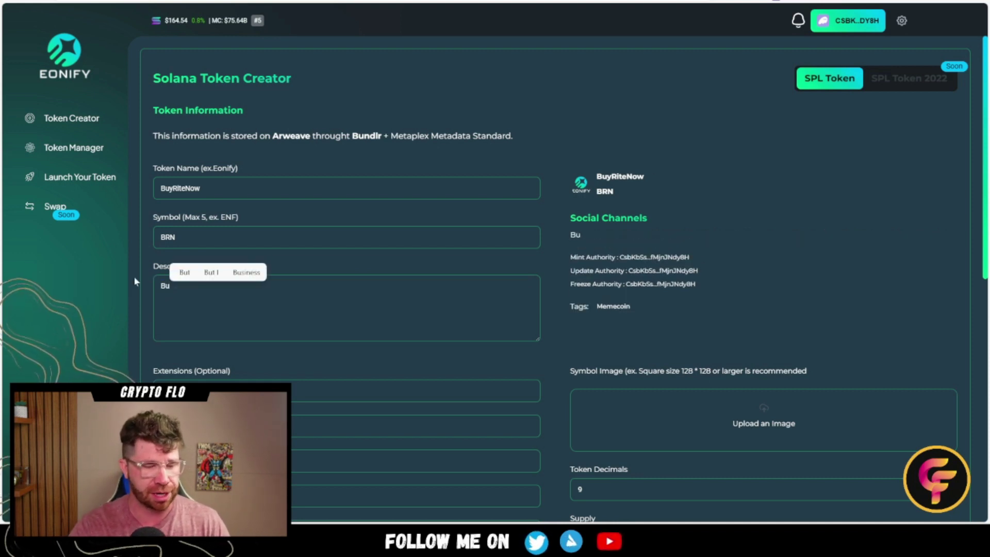
text(yRiteNow Meme TYok)
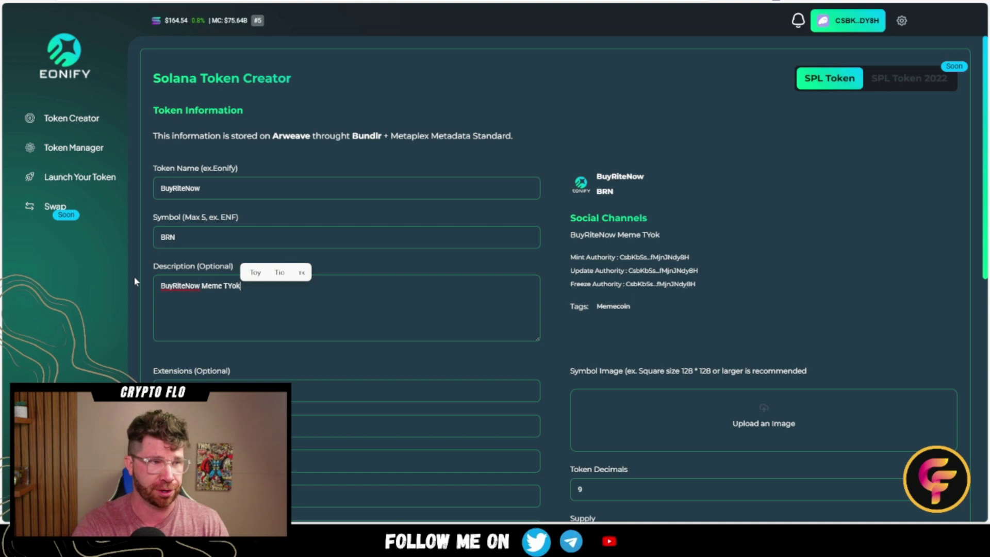
key(BackSpace)
key(BackSpace)
key(BackSpace)
text(oken)
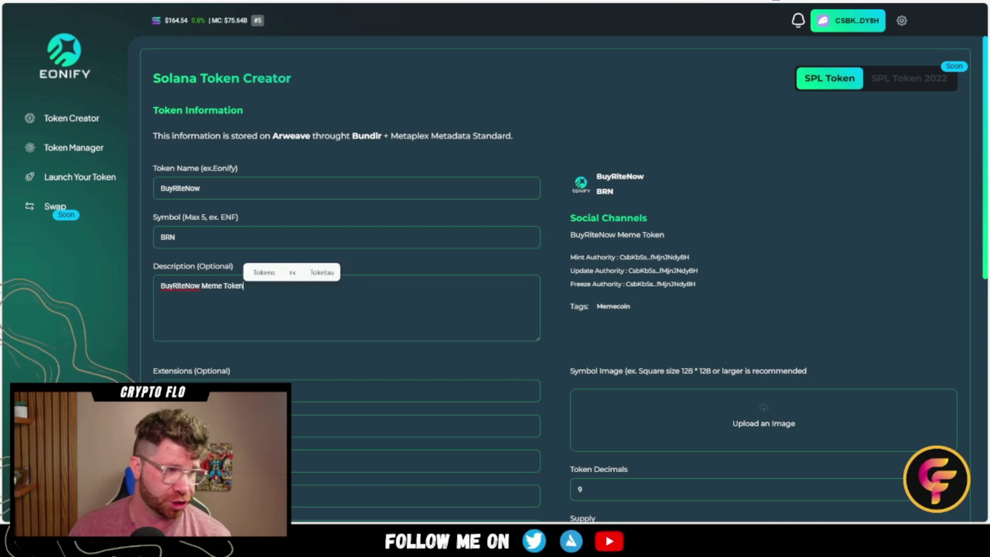
scroll(432, 302, down, 3)
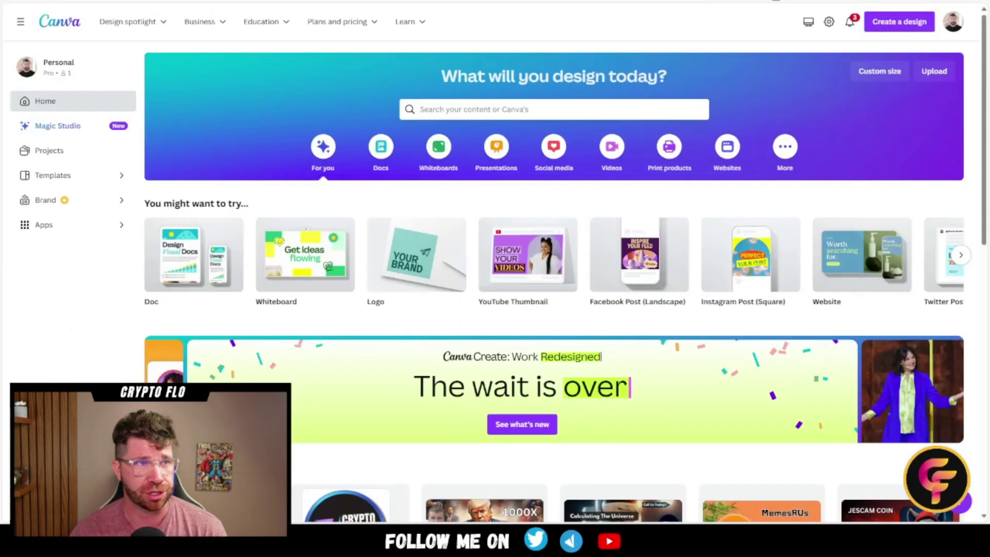
In Canva, view the BRN pirate-skull logo design and the template it uses
click(908, 33)
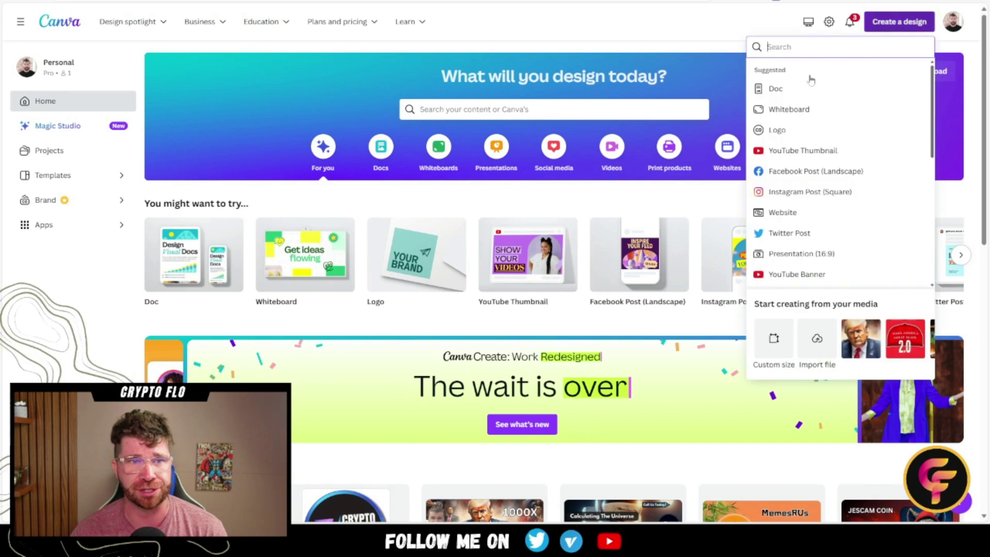
click(800, 425)
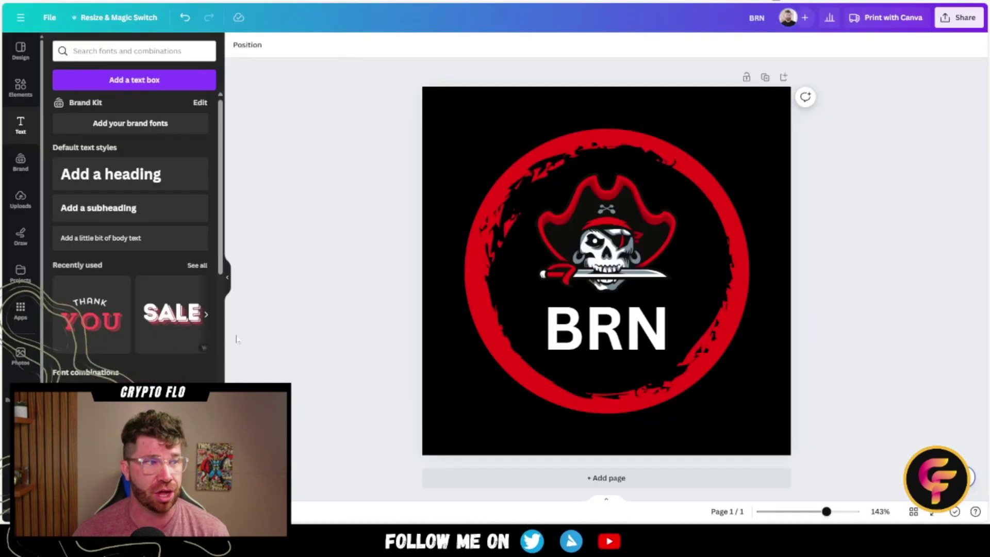
scroll(168, 212, down, 3)
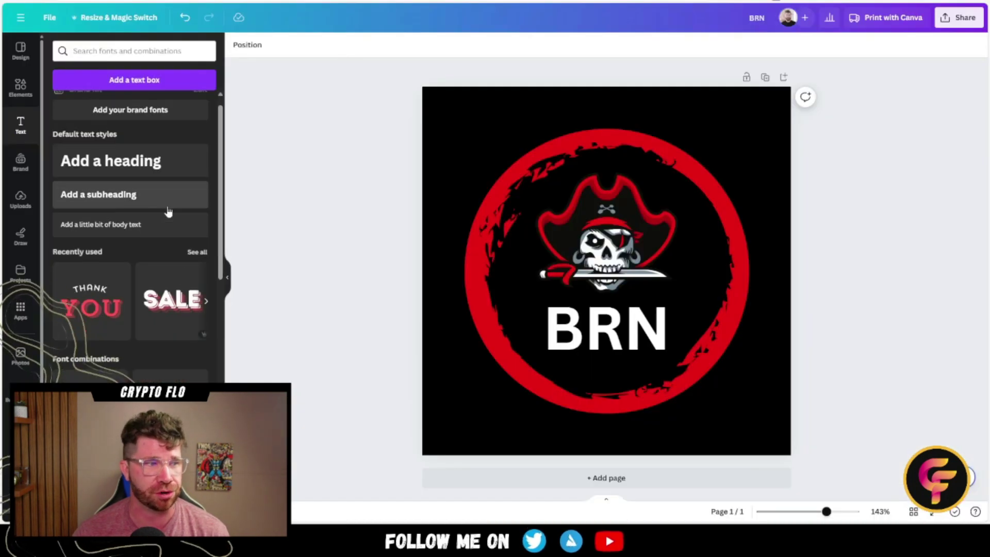
click(17, 70)
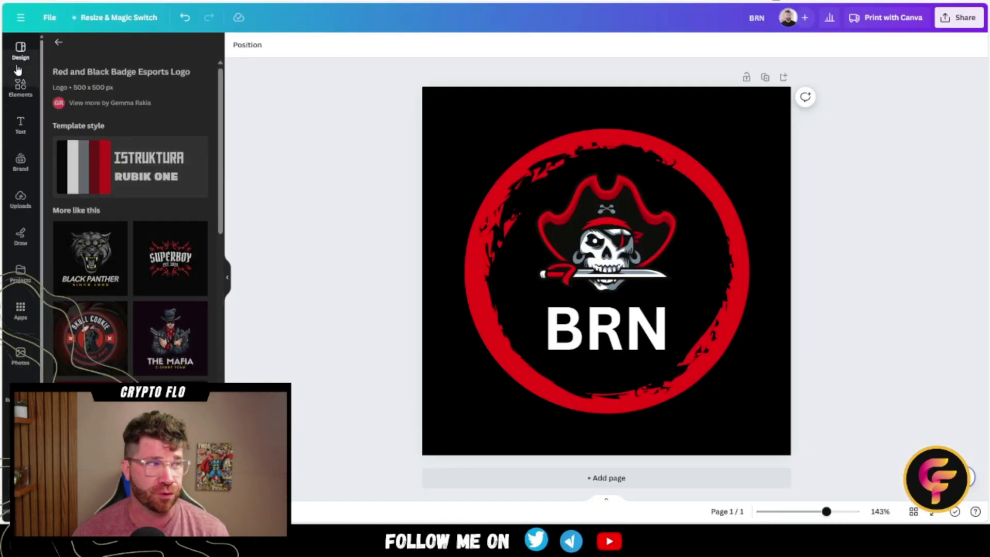
scroll(99, 206, down, 3)
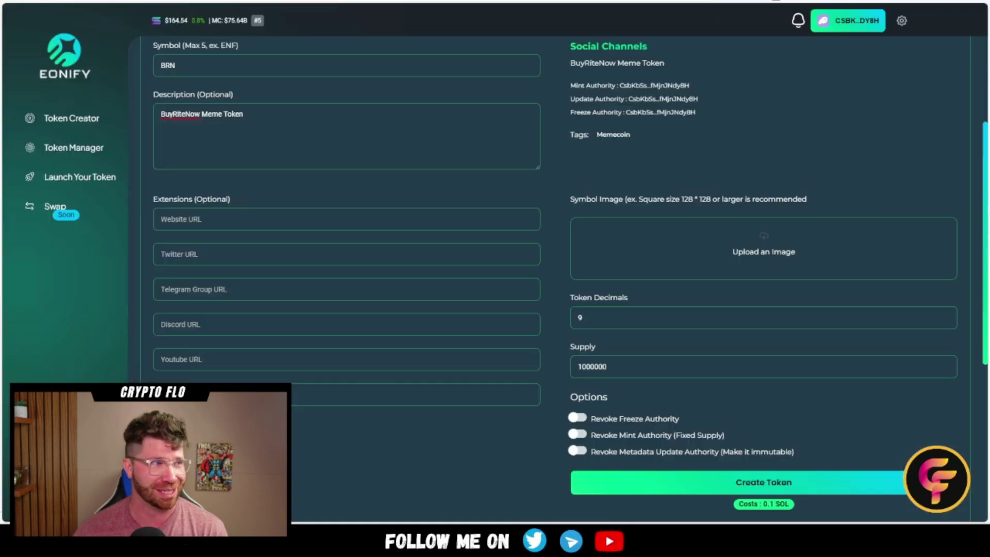
Upload the BRN logo from Recent files as the token's symbol image
click(739, 250)
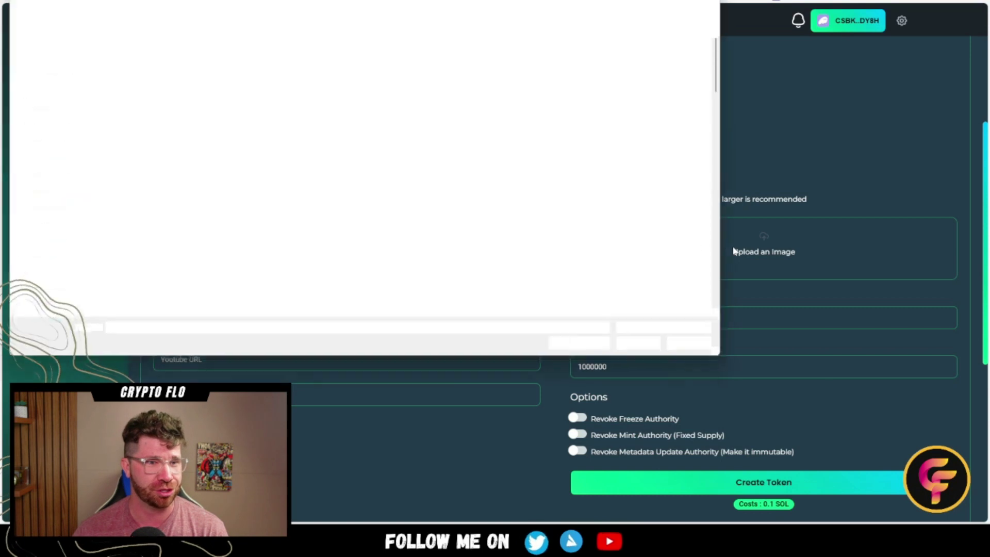
click(42, 39)
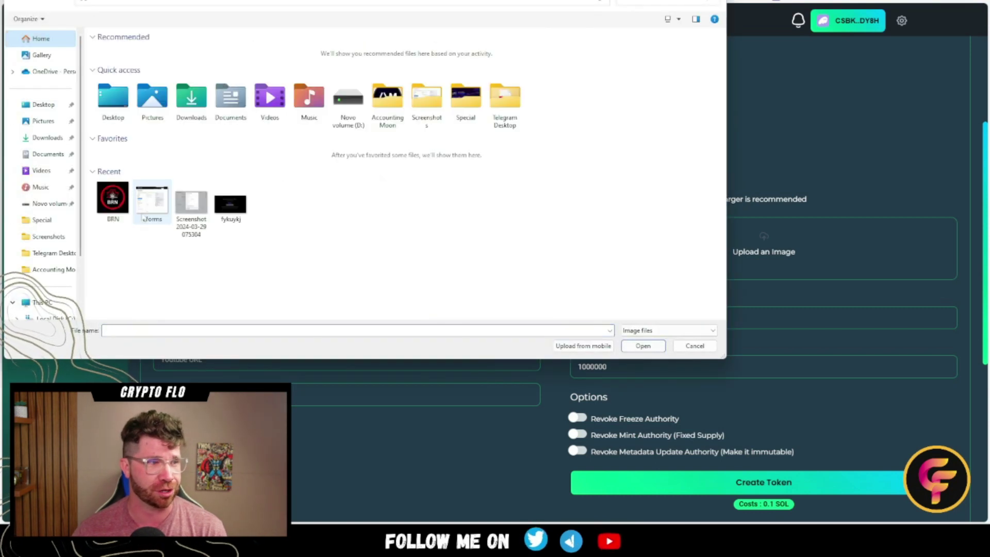
click(114, 202)
click(635, 347)
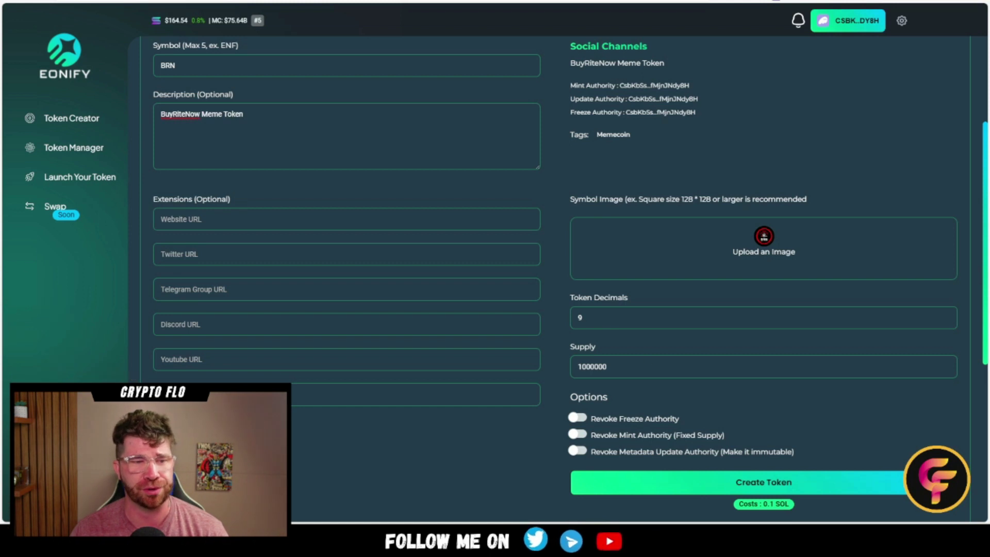
key(BackSpace)
key(BackSpace)
key(BackSpace)
key(BackSpace)
key(BackSpace)
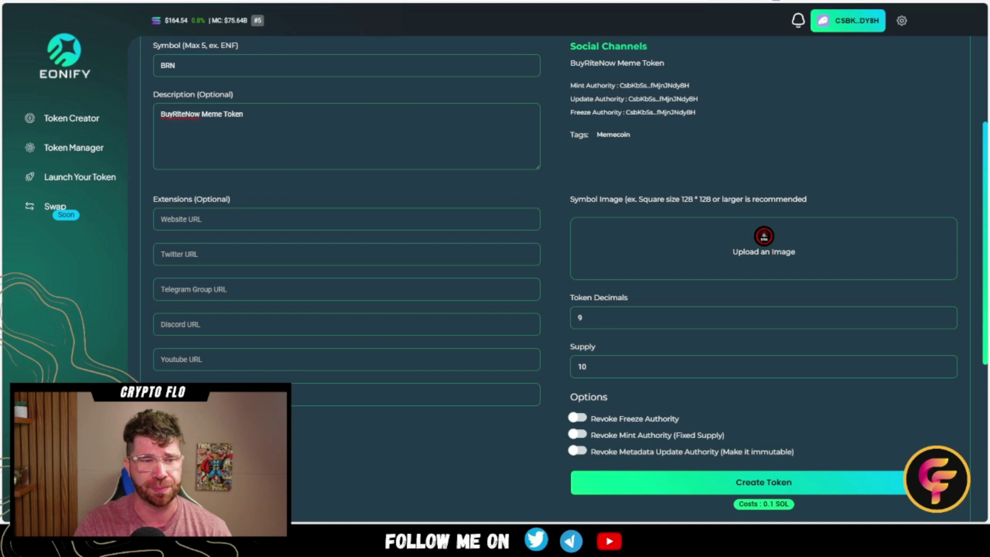
text(0)
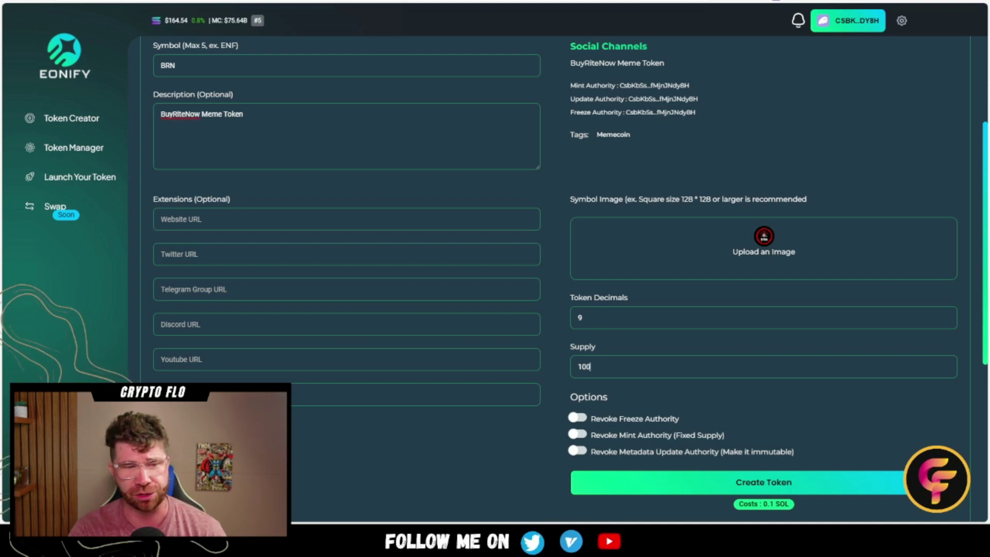
text(000)
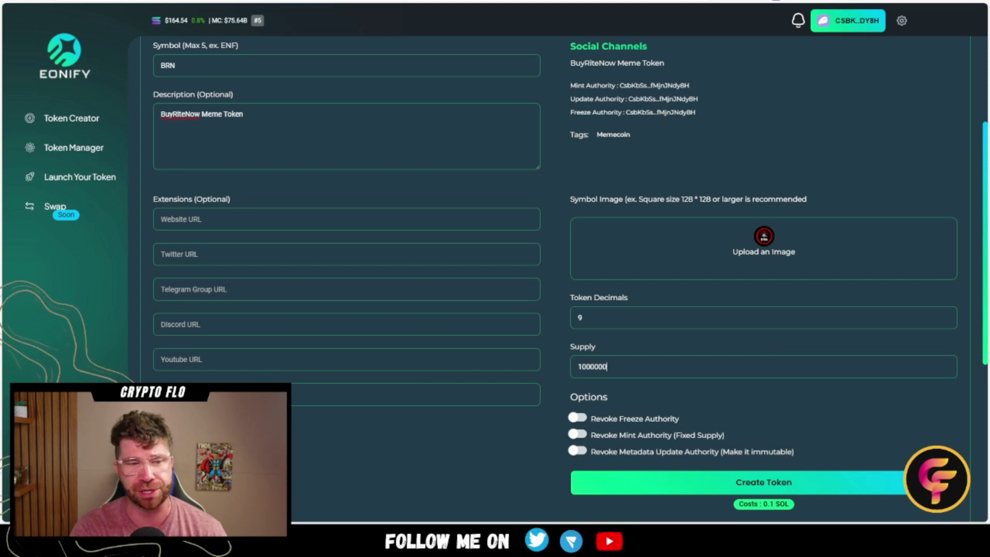
text(00)
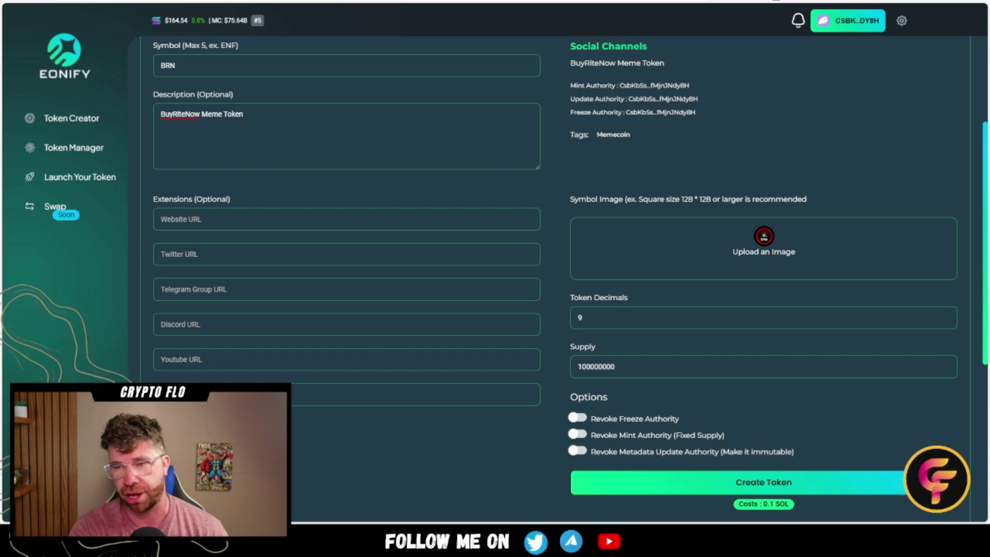
text(0)
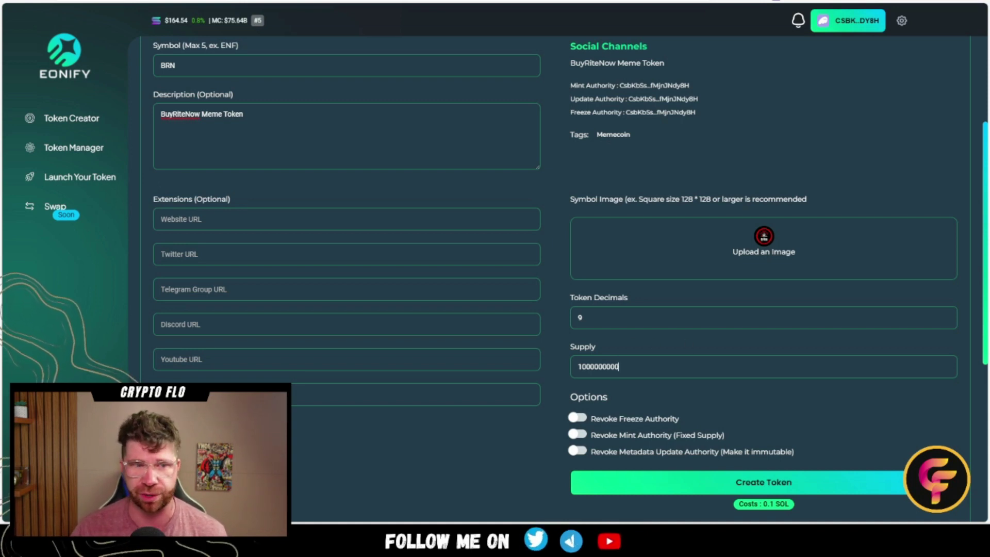
scroll(858, 252, down, 3)
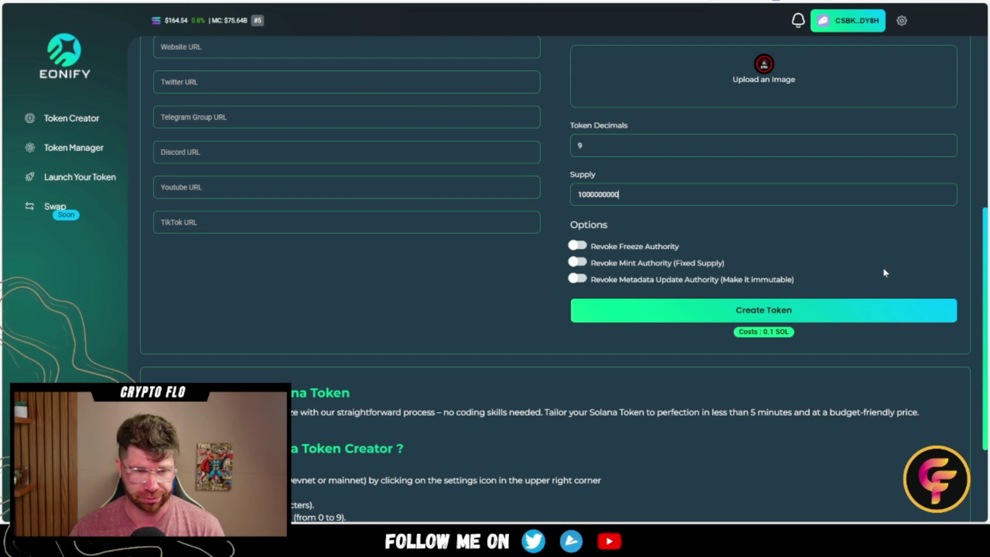
Leave the Revoke Freeze and Mint Authority switches off and submit Create Token for BRN
scroll(885, 274, down, 3)
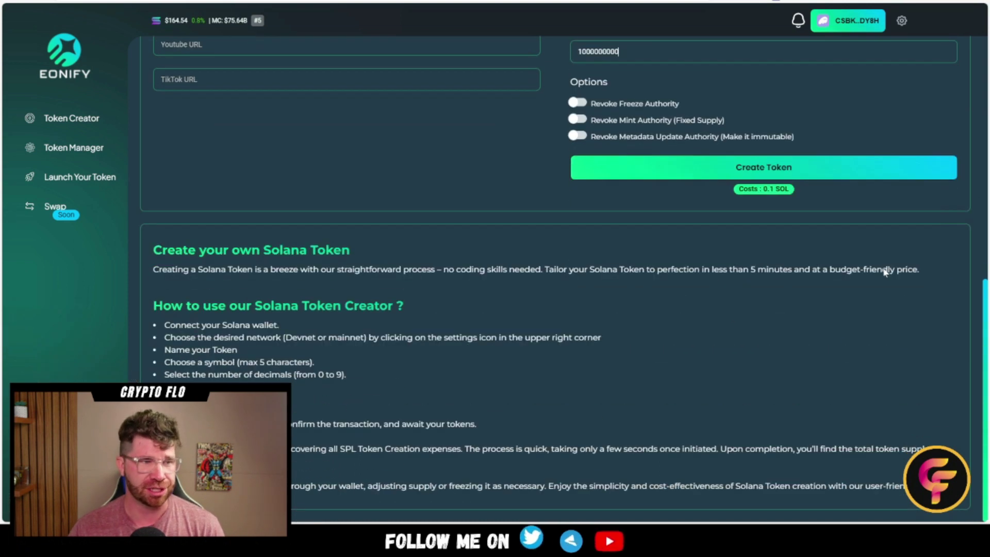
scroll(532, 382, up, 3)
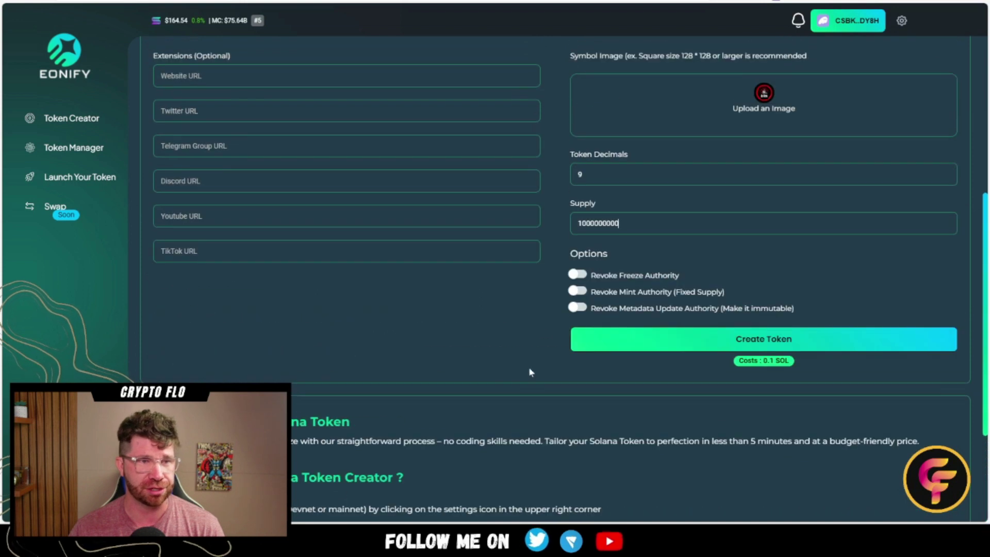
click(578, 275)
click(579, 291)
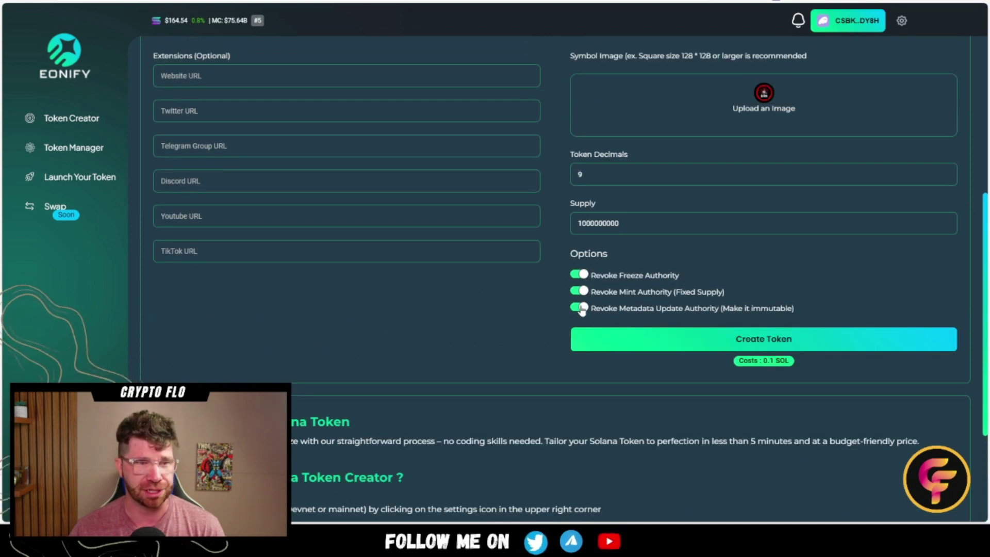
click(577, 291)
click(577, 276)
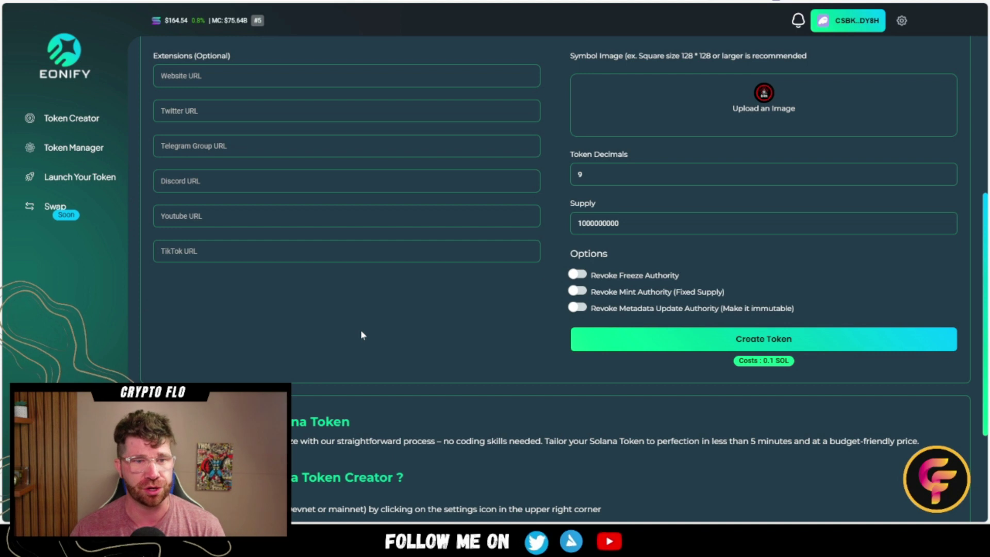
click(616, 344)
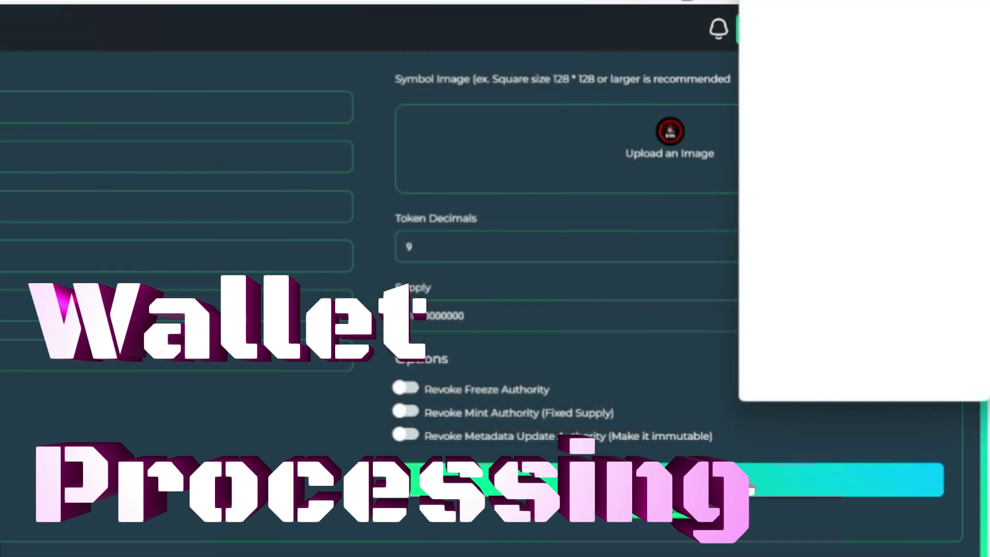
Confirm both message signatures and the token-creation transaction in Phantom
click(924, 367)
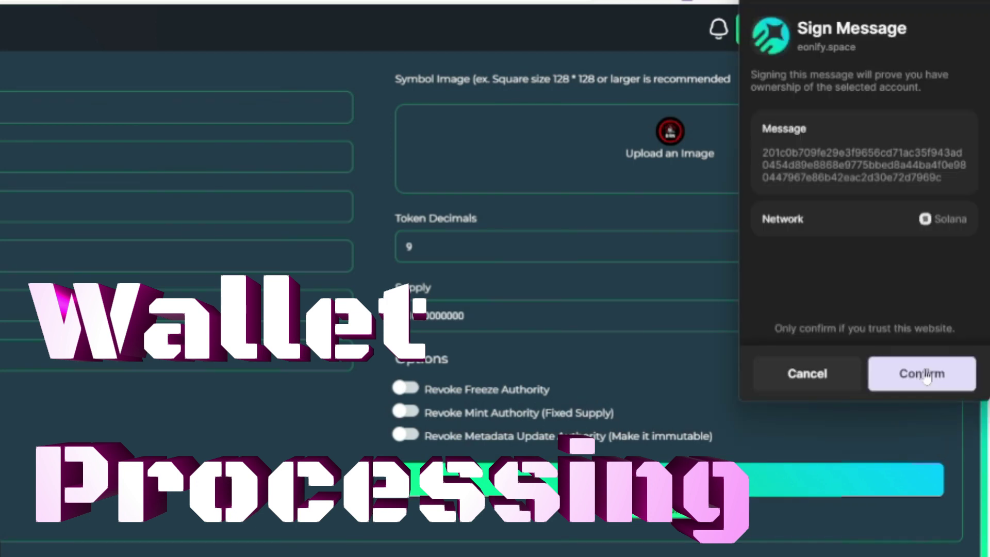
click(916, 372)
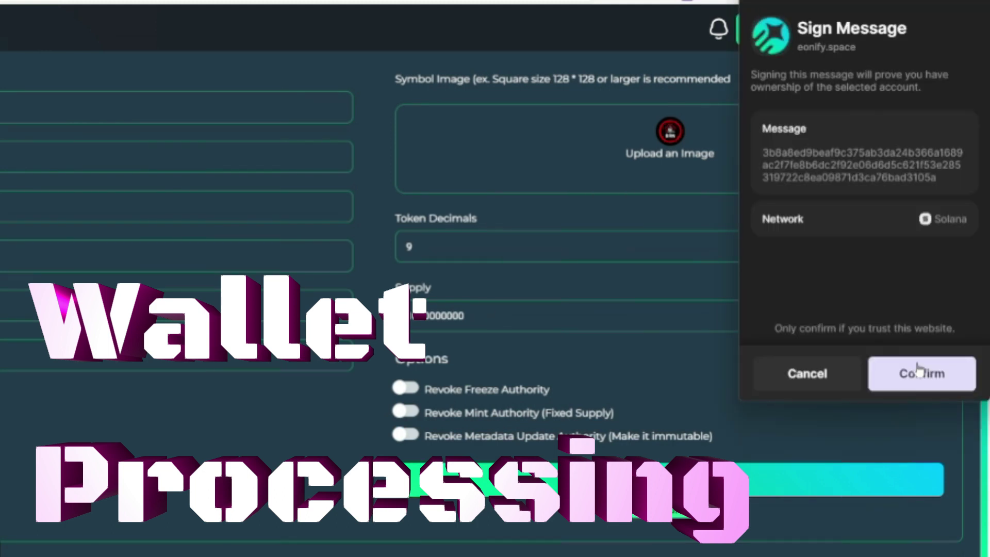
click(917, 372)
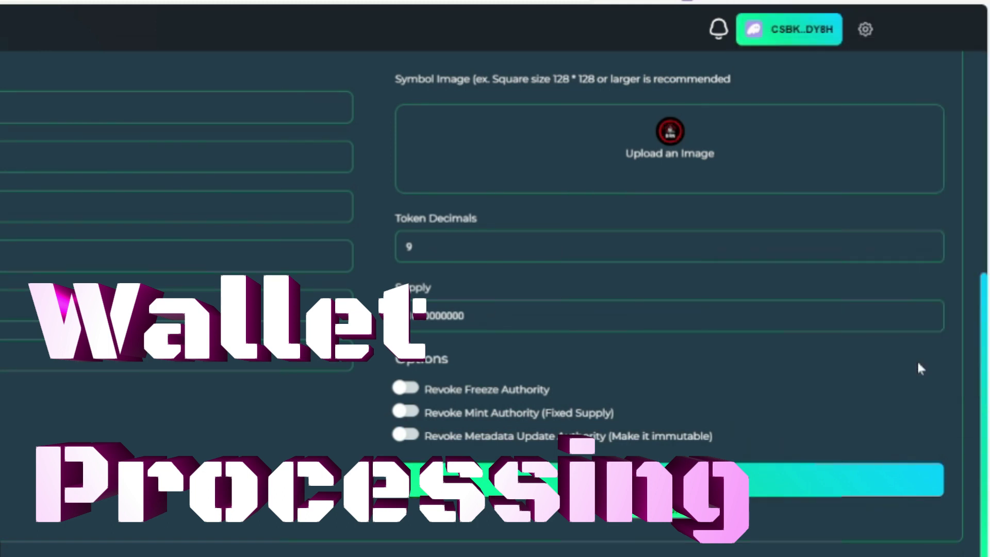
scroll(900, 303, down, 1)
click(911, 375)
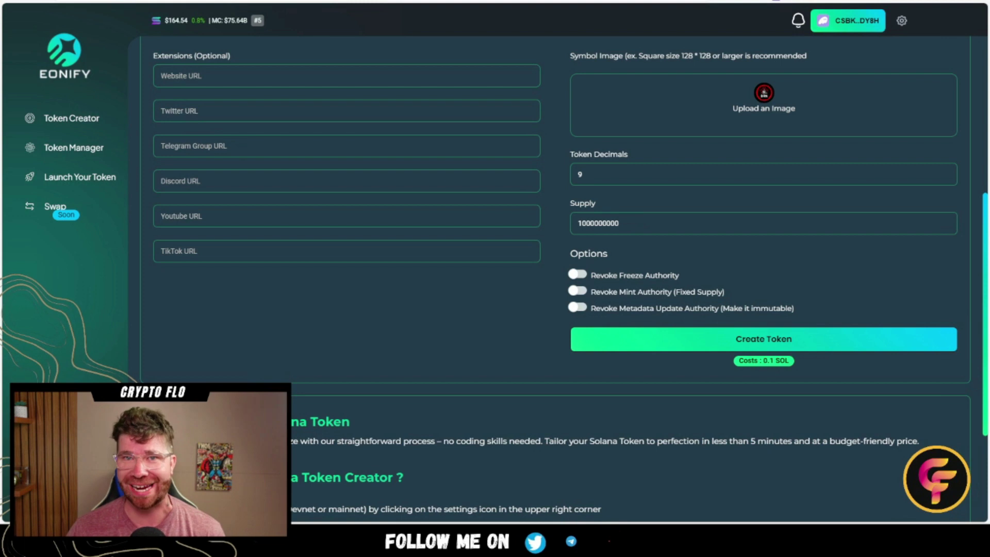
Open BuyRiteNow's details in Phantom, confirming 1B BRN, and choose View on Solscan
click(728, 4)
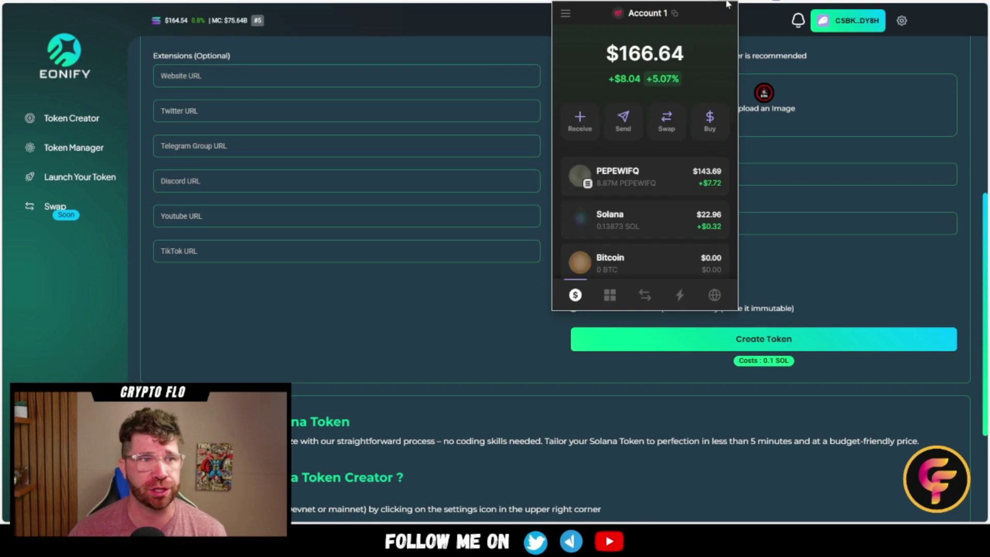
scroll(627, 189, down, 3)
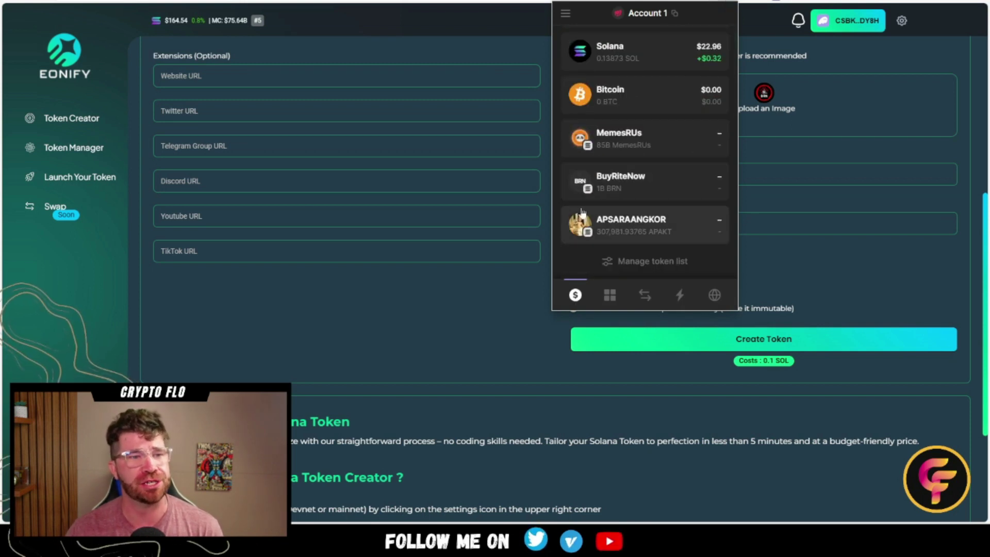
click(643, 192)
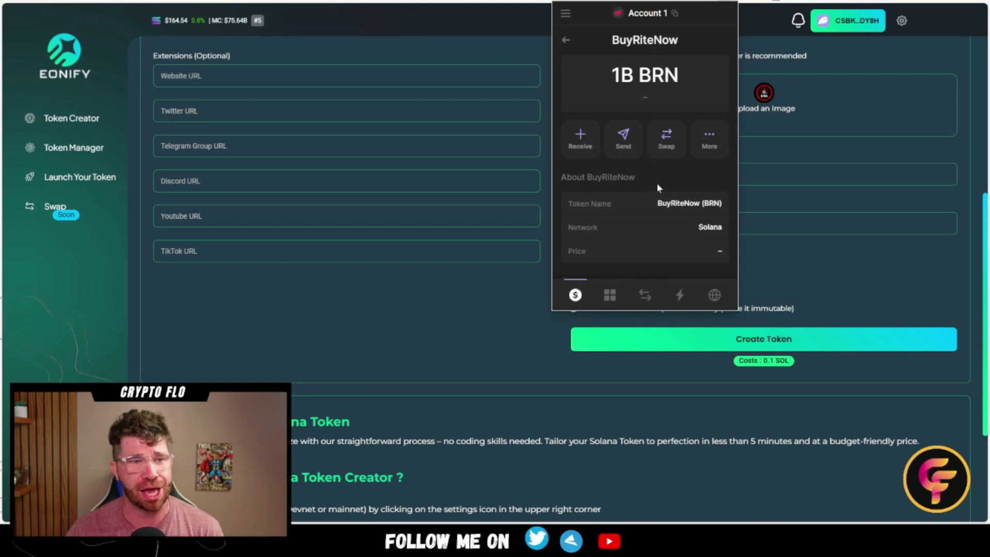
scroll(654, 187, down, 2)
scroll(657, 181, down, 1)
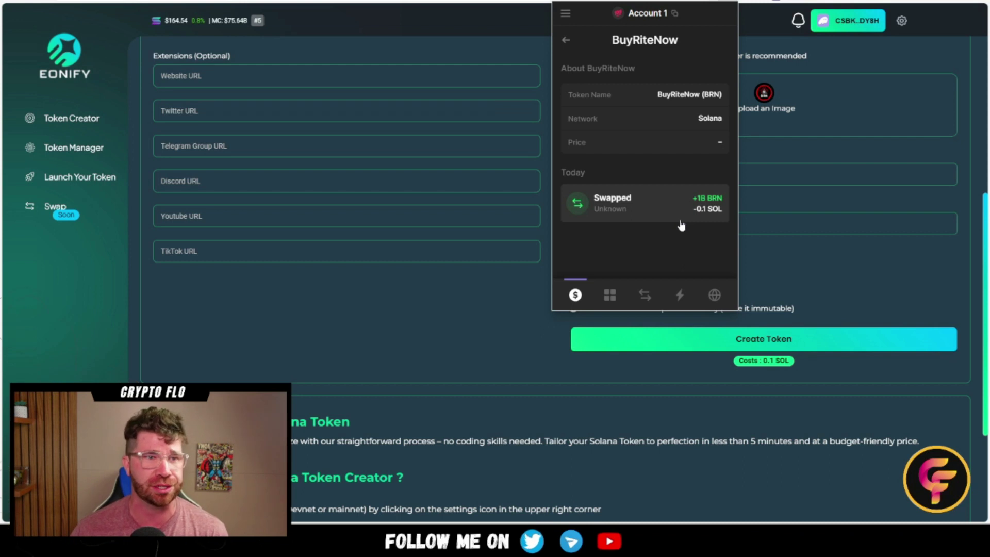
scroll(681, 223, up, 3)
click(711, 140)
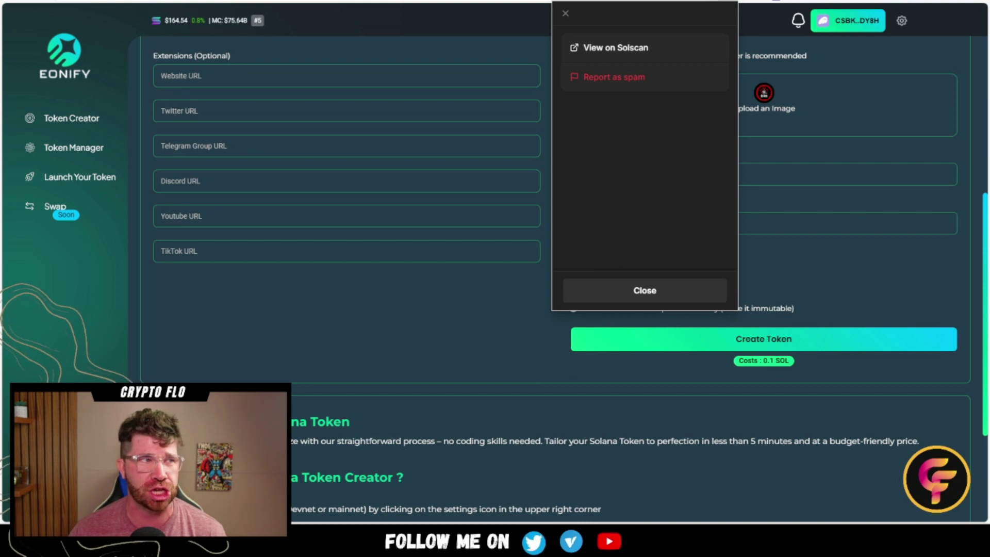
click(616, 48)
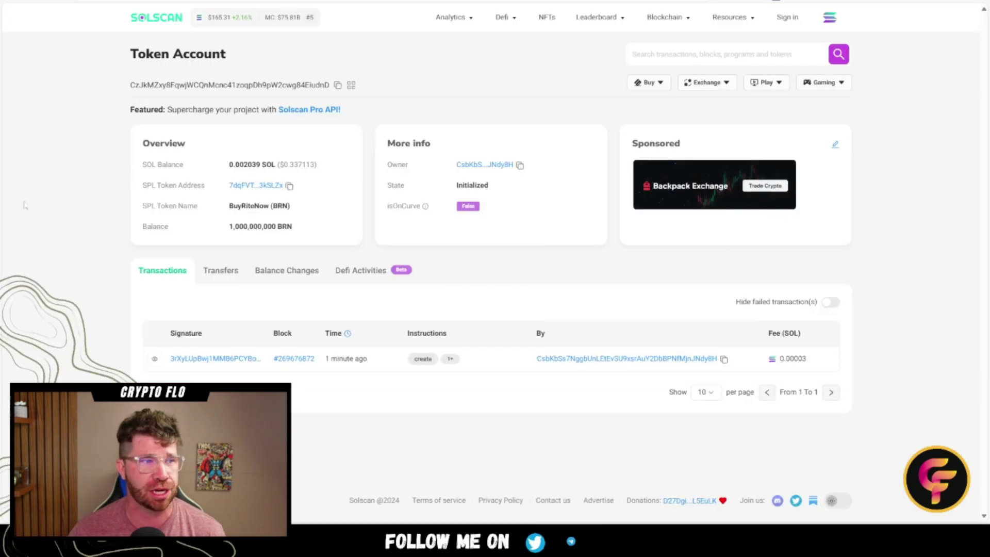
drag(230, 206, 277, 227)
click(310, 219)
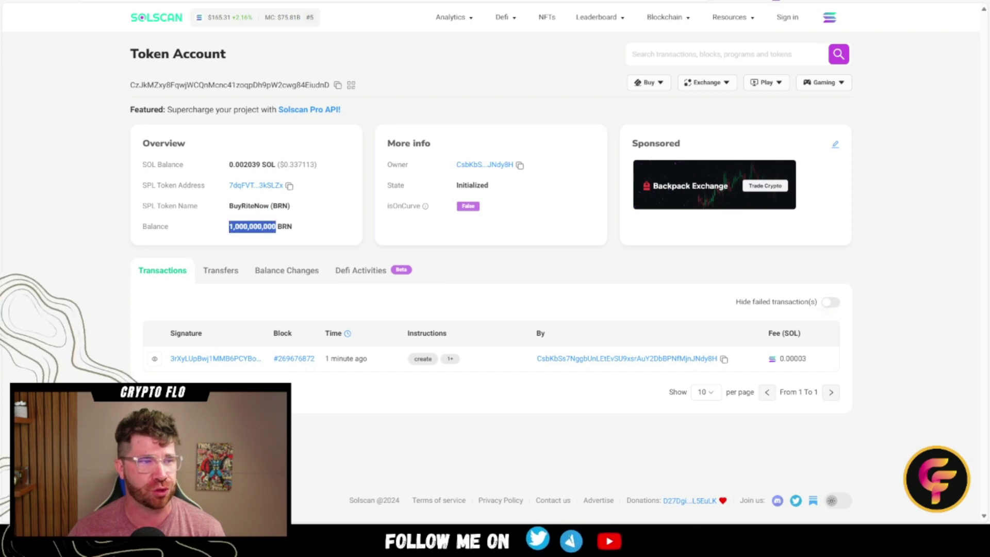
click(325, 227)
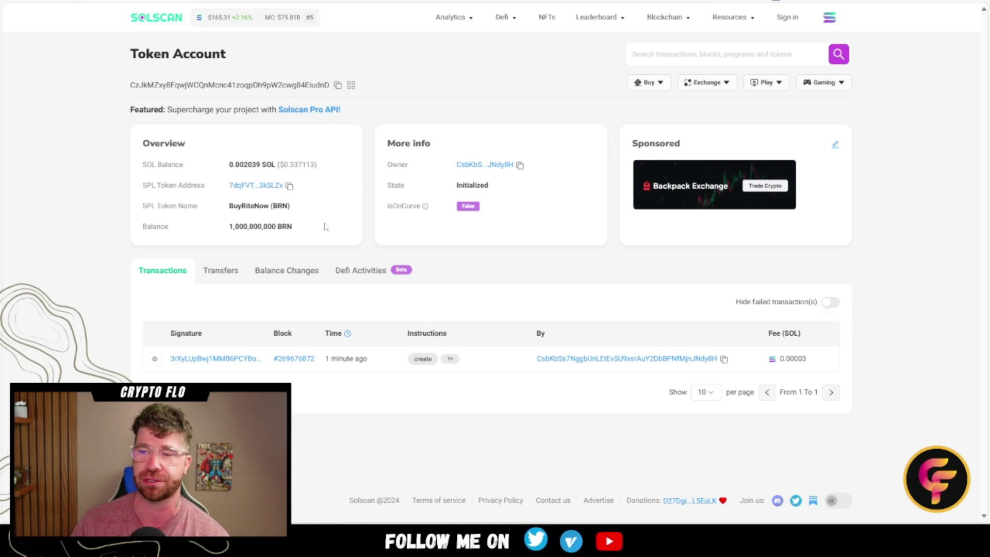